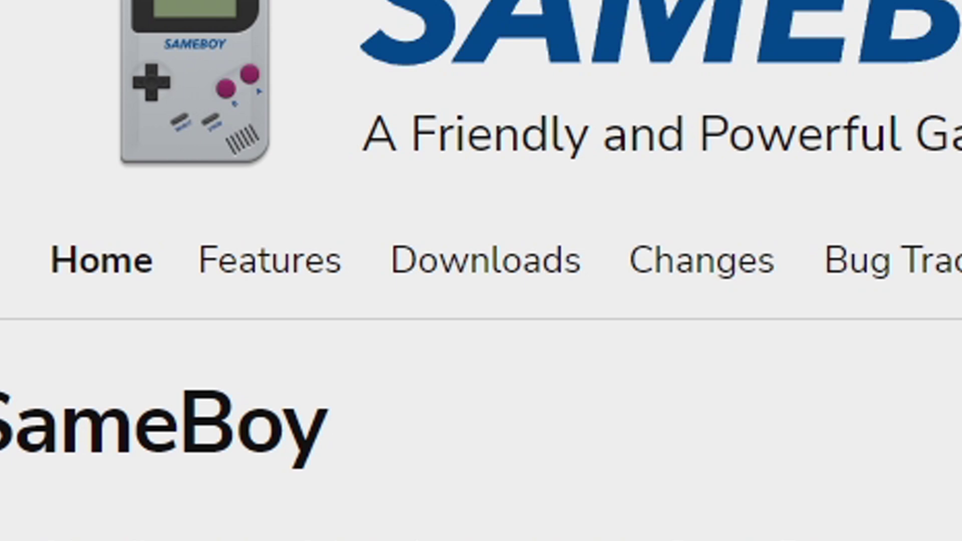
Download the SameBoy 0.15.8 Windows zip from the site's Downloads page.
{"action": "left_click", "coordinate": [452, 280]}
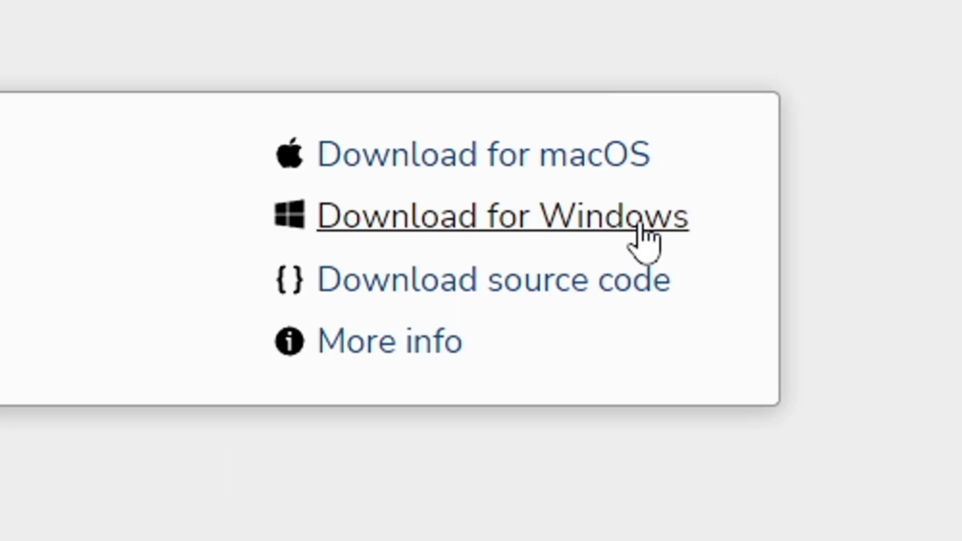
{"action": "left_click", "coordinate": [644, 240]}
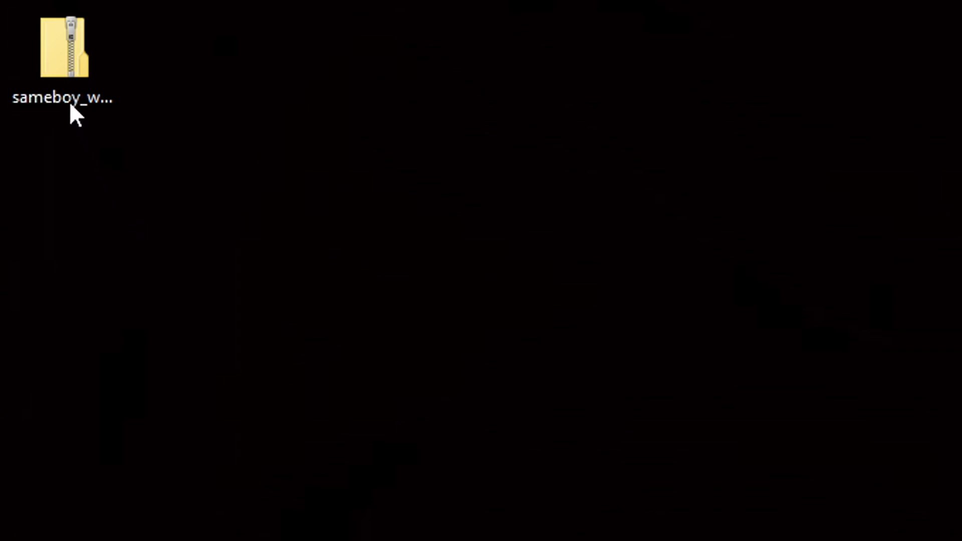
Extract the SameBoy zip with 7-Zip into a sameboy_winsdl_v0.15.8 folder.
{"action": "right_click", "coordinate": [65, 60]}
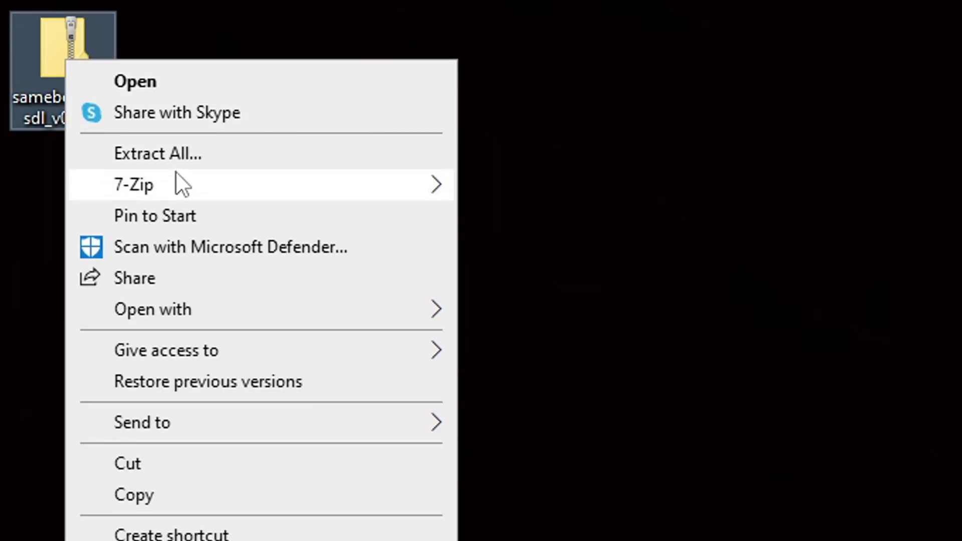
{"action": "mouse_move", "coordinate": [189, 198]}
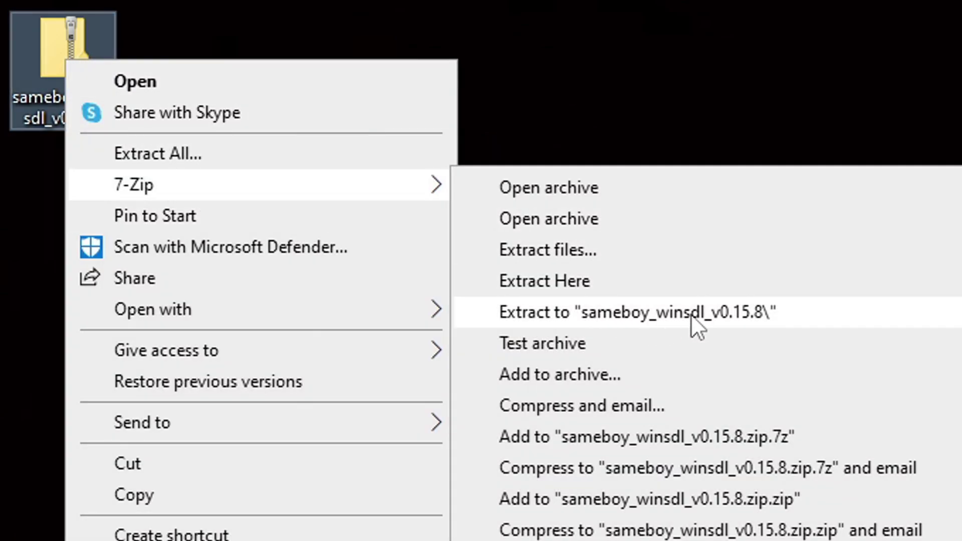
{"action": "left_click", "coordinate": [739, 315]}
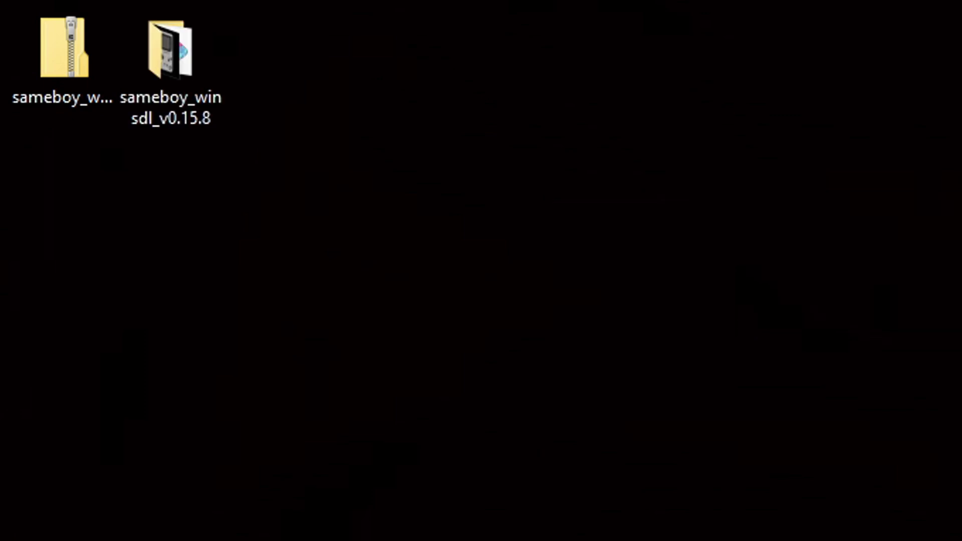
Delete the leftover SameBoy zip archive from the desktop.
{"action": "left_click", "coordinate": [59, 65]}
{"action": "right_click", "coordinate": [76, 55]}
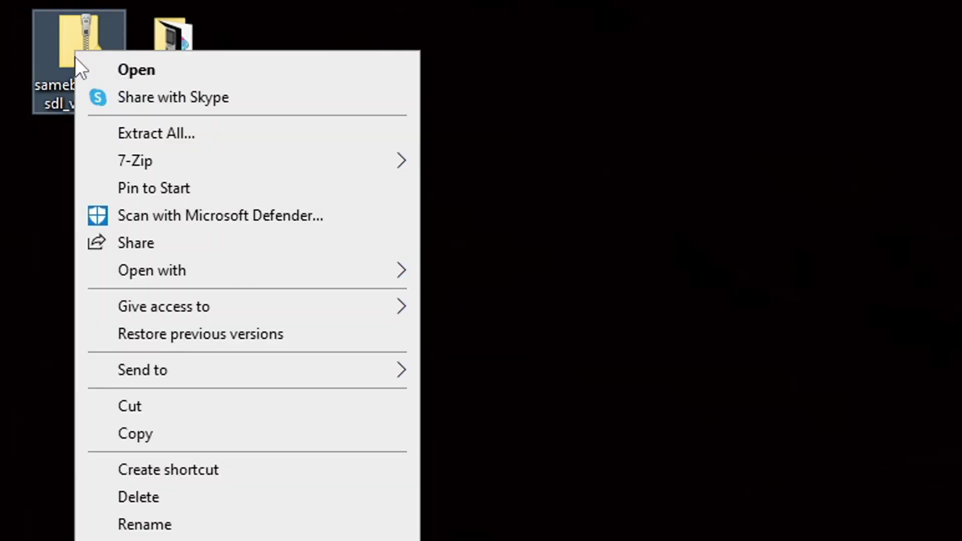
{"action": "left_click", "coordinate": [142, 498]}
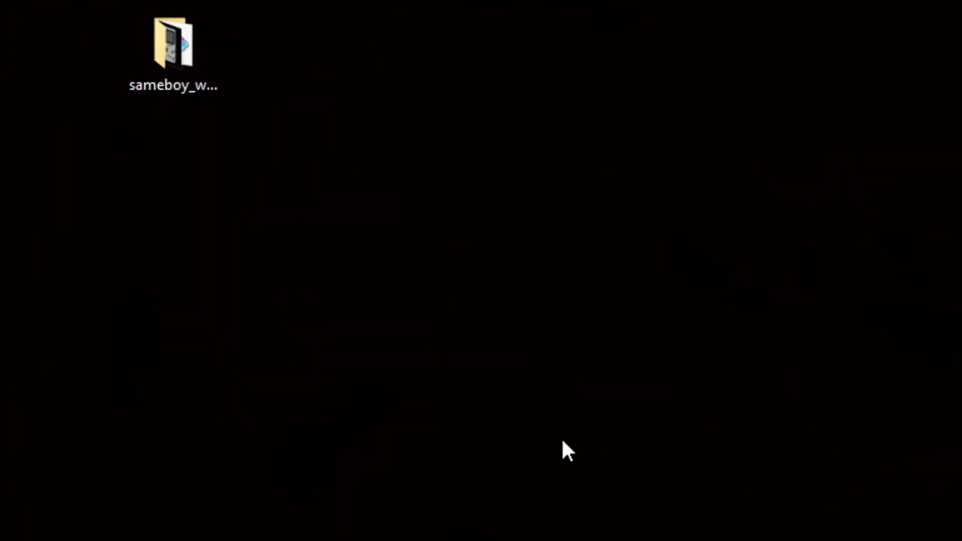
Open the sameboy_winsdl_v0.15.8 folder and run sameboy.exe.
{"action": "double_click", "coordinate": [163, 24]}
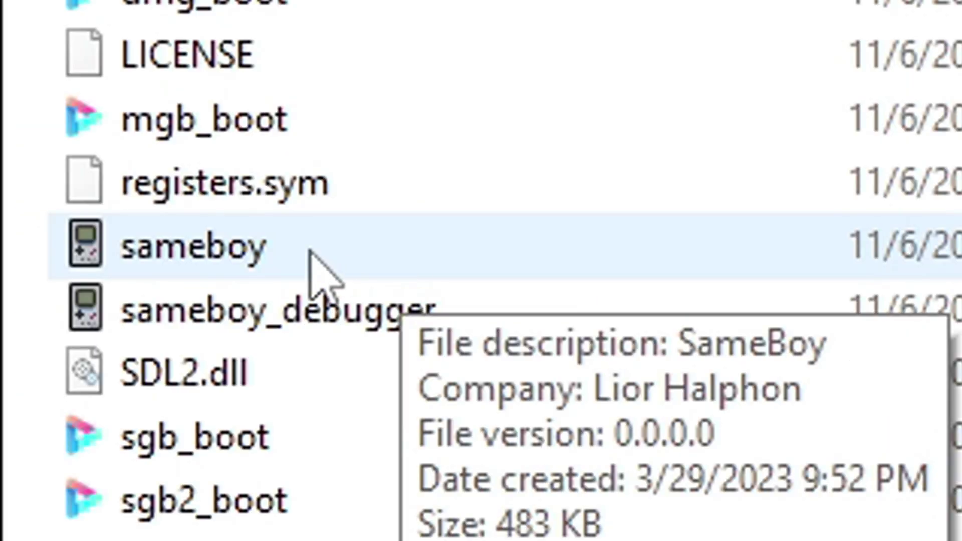
{"action": "double_click", "coordinate": [279, 255]}
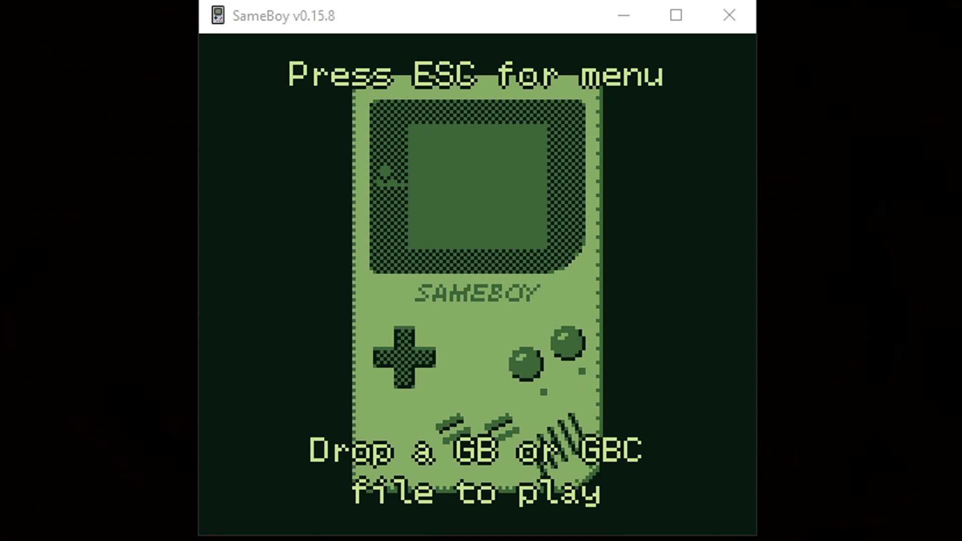
Go to Options > Control Options > Joypad Options and start Configure layout for the Xbox One S Controller.
{"action": "key", "text": "Escape"}
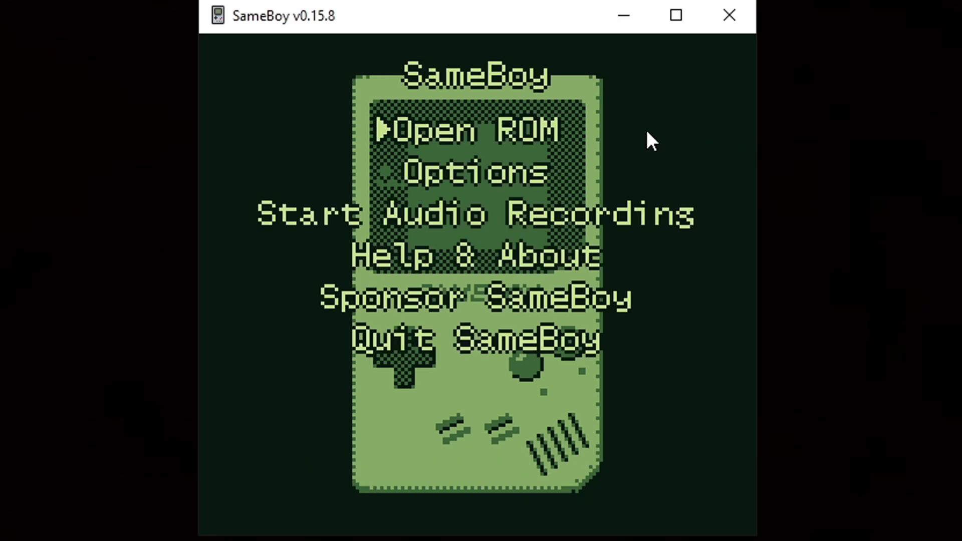
{"action": "left_click", "coordinate": [485, 176]}
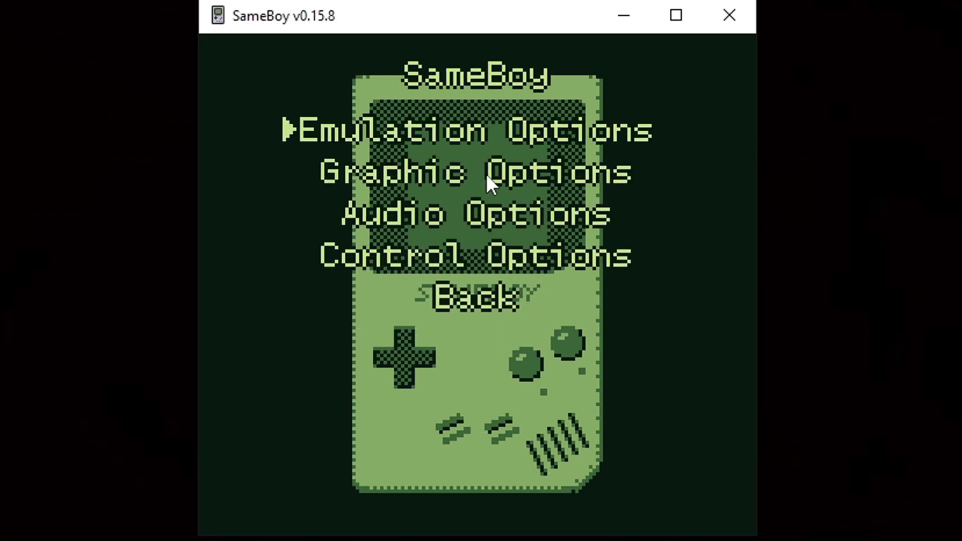
{"action": "left_click", "coordinate": [499, 254]}
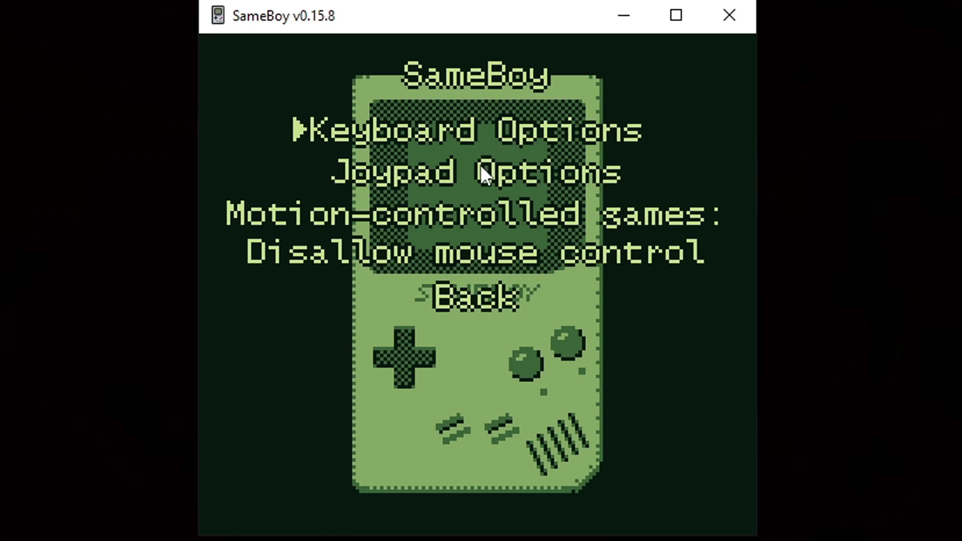
{"action": "left_click", "coordinate": [488, 175]}
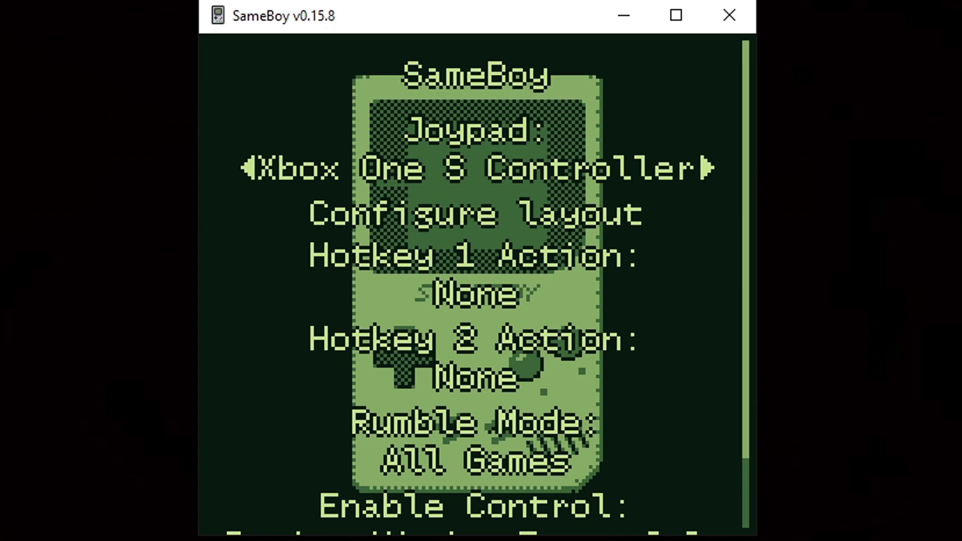
{"action": "left_click", "coordinate": [561, 217]}
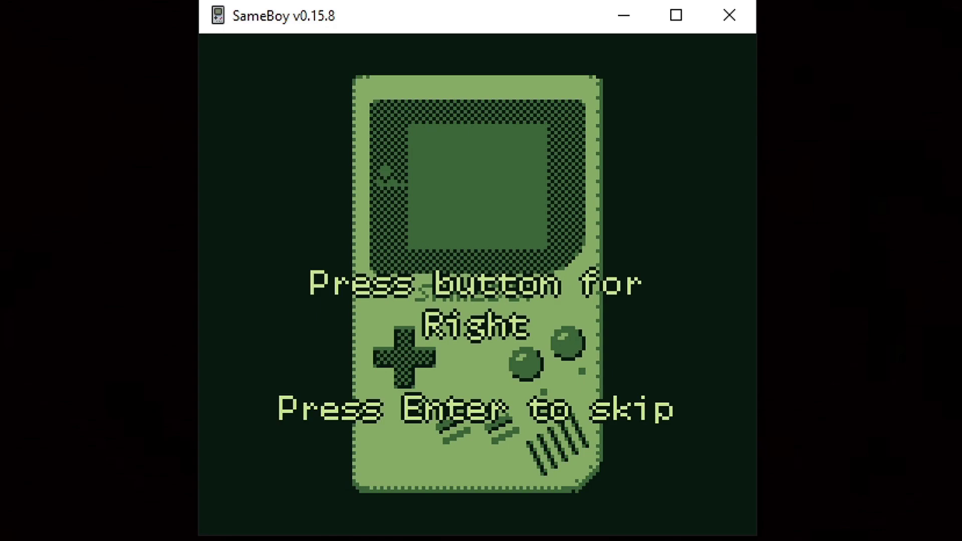
Assign buttons for Right, A, B, Select, Start, Menu, Turbo, Rewind, Slow-Motion and hotkeys, then go Back.
{"action": "key", "text": "Right"}
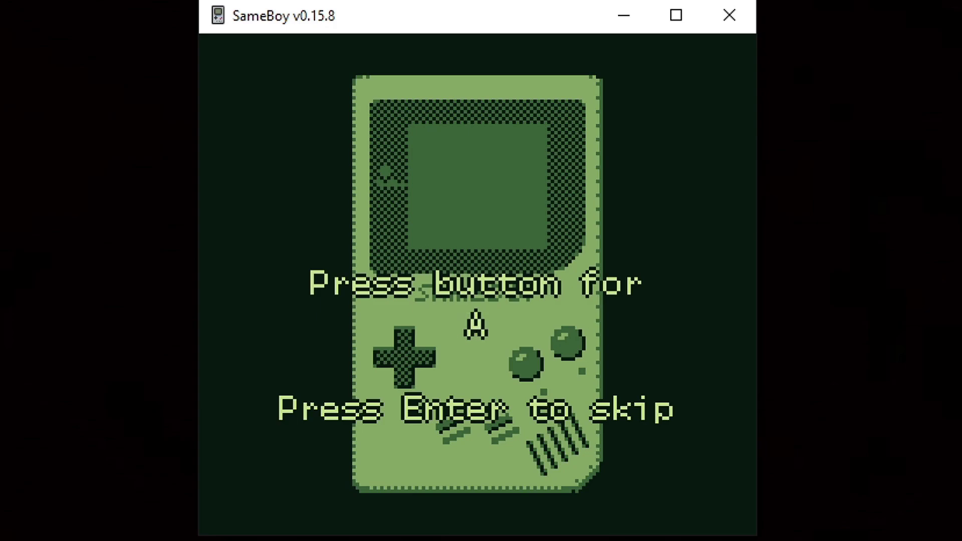
{"action": "key", "text": "x"}
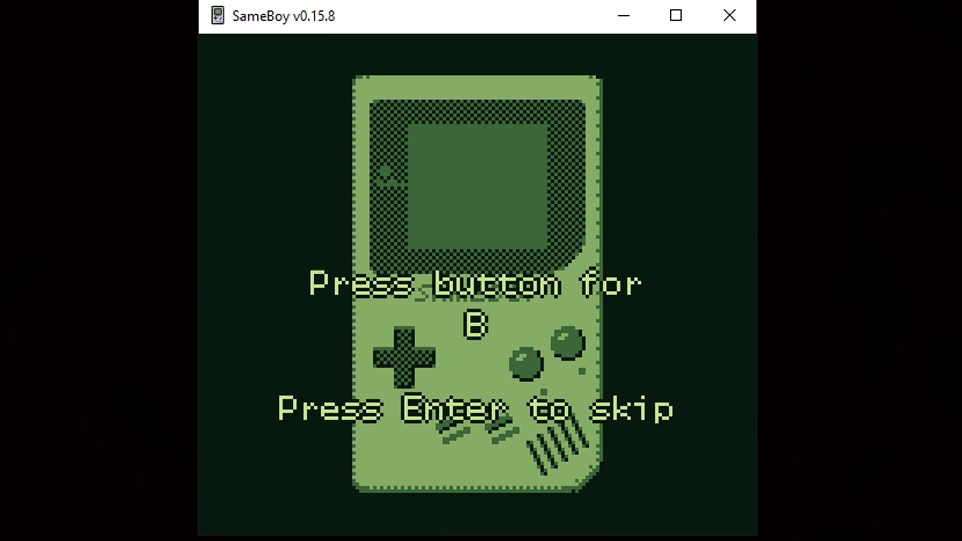
{"action": "key", "text": "z"}
{"action": "key", "text": "BackSpace"}
{"action": "key", "text": "Return"}
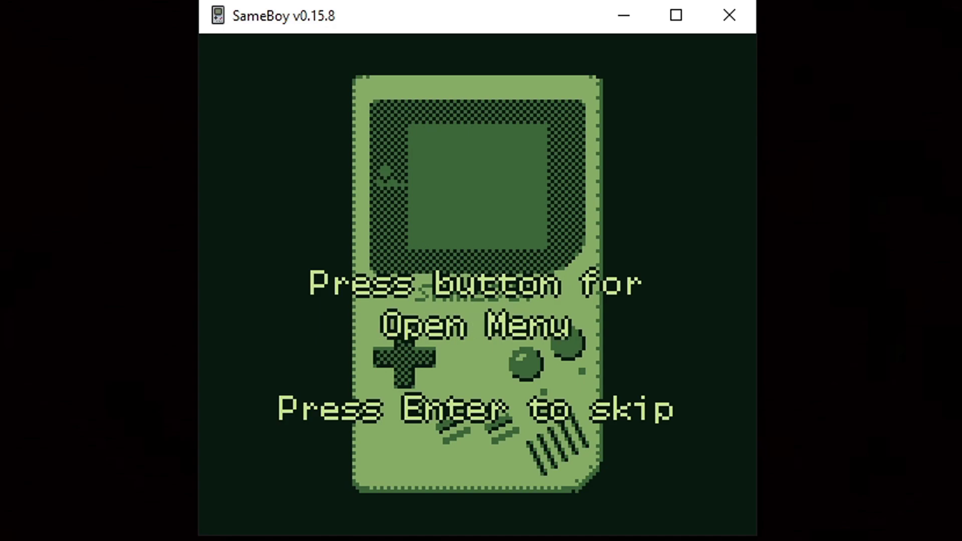
{"action": "key", "text": "Escape"}
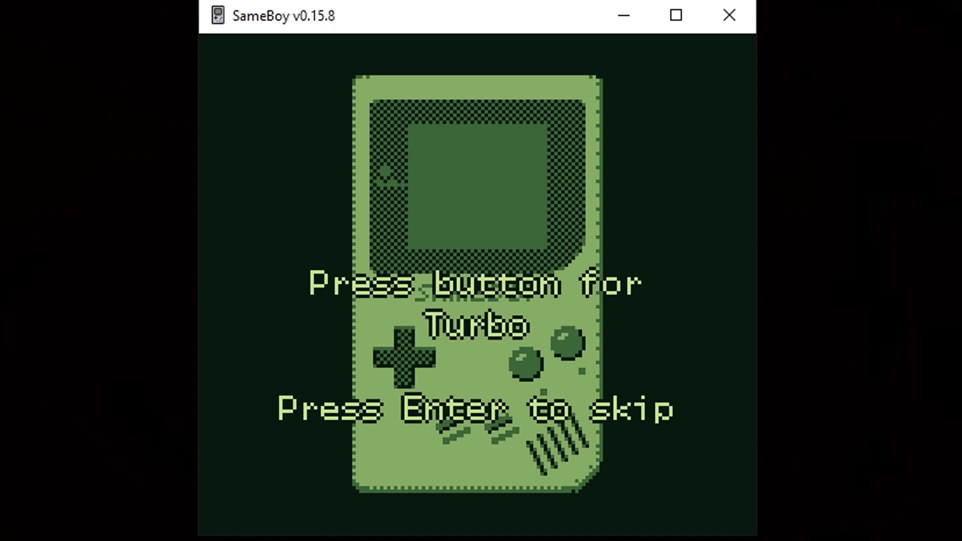
{"action": "key", "text": "space"}
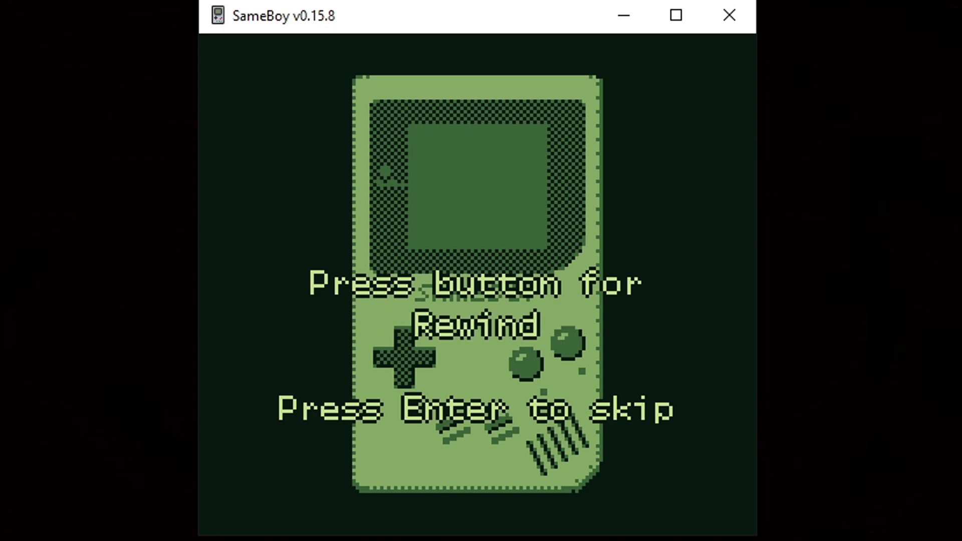
{"action": "key", "text": "Return"}
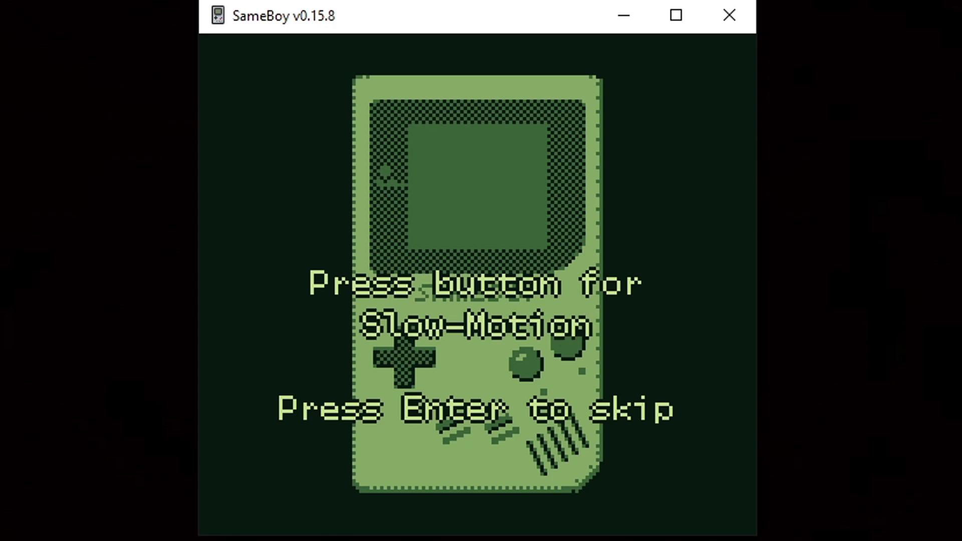
{"action": "key", "text": "Return"}
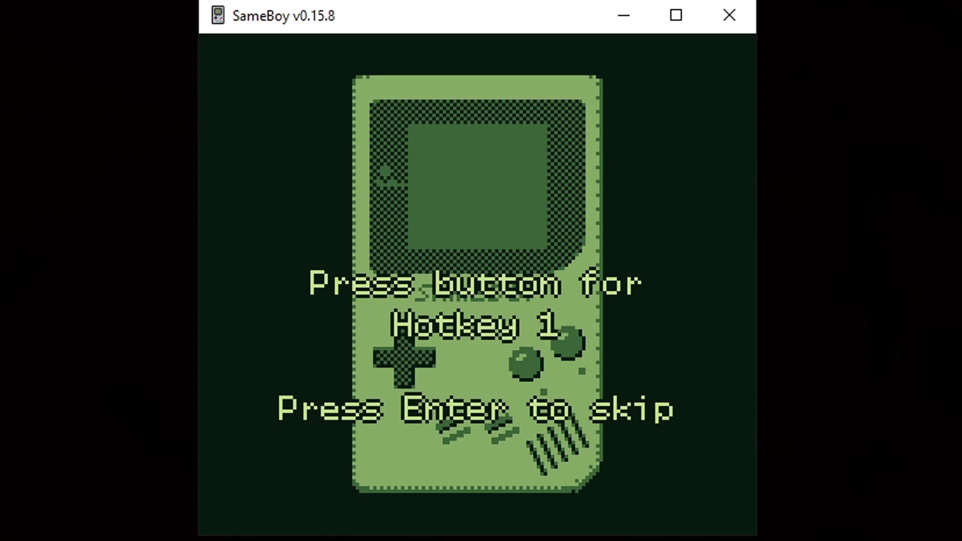
{"action": "key", "text": "Return"}
{"action": "key", "text": "Return"}
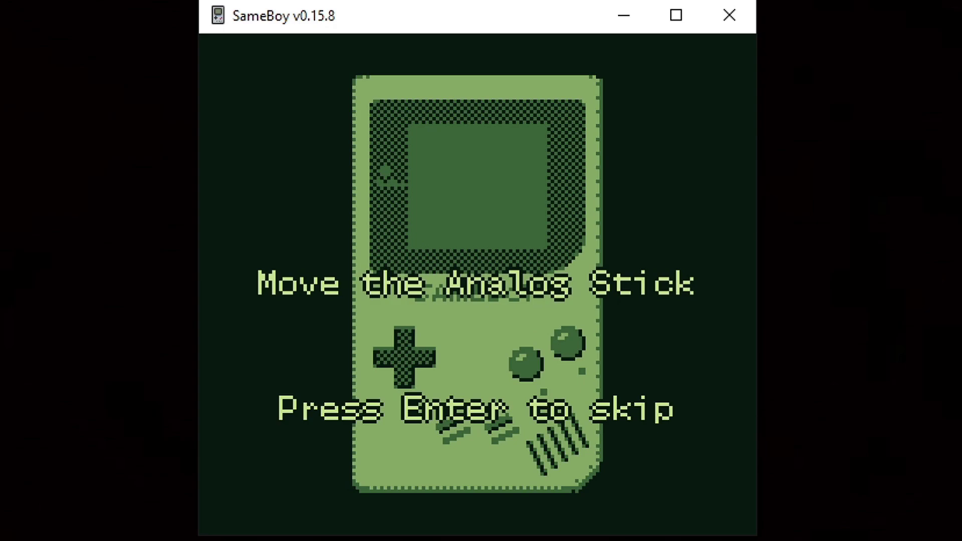
{"action": "key", "text": "Return"}
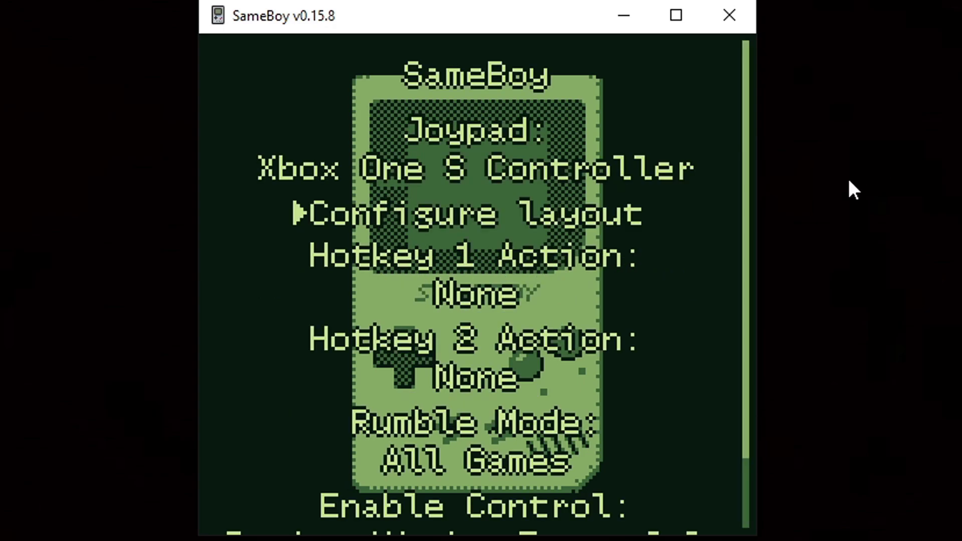
{"action": "scroll", "coordinate": [748, 107], "scroll_direction": "down", "scroll_amount": 3}
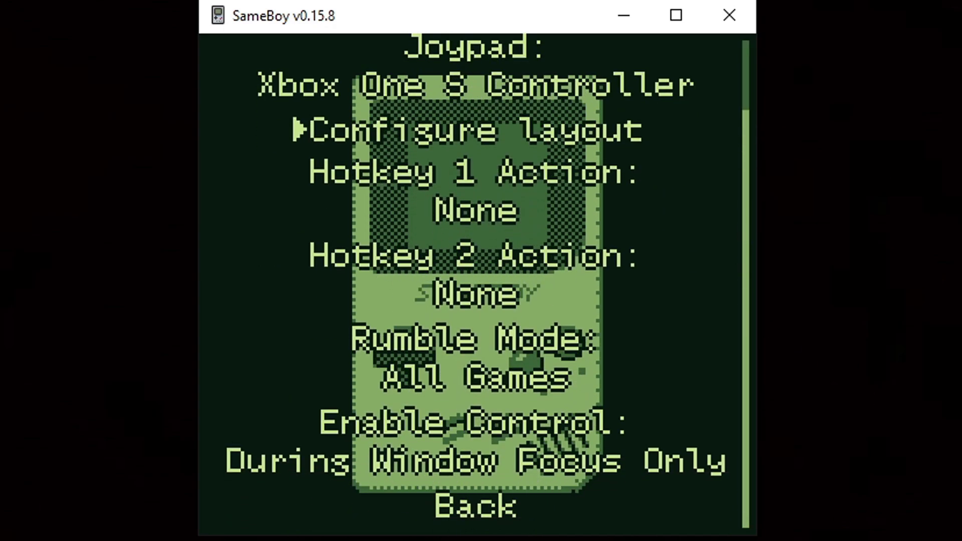
{"action": "left_click", "coordinate": [479, 504]}
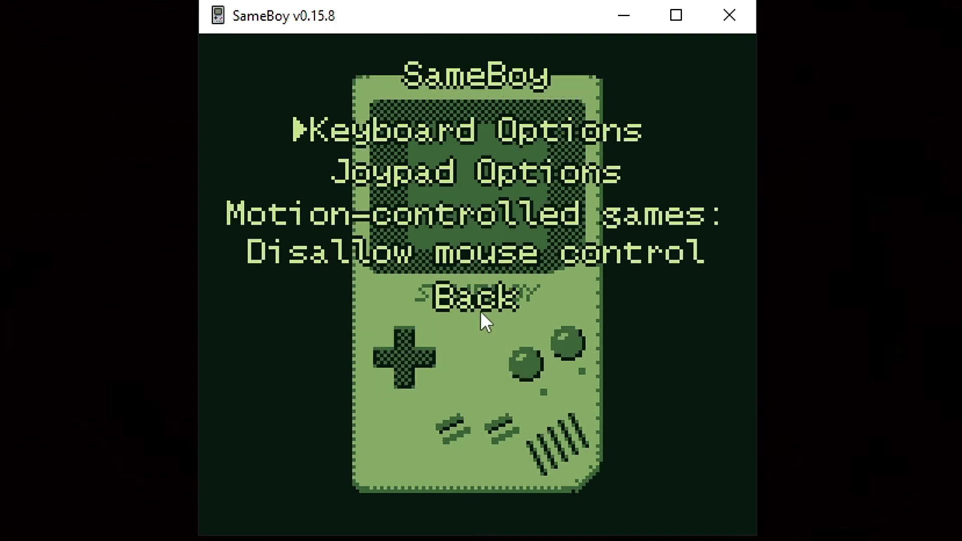
In Graphic Options, raise the default window scale step by step past 7x.
{"action": "left_click", "coordinate": [474, 296]}
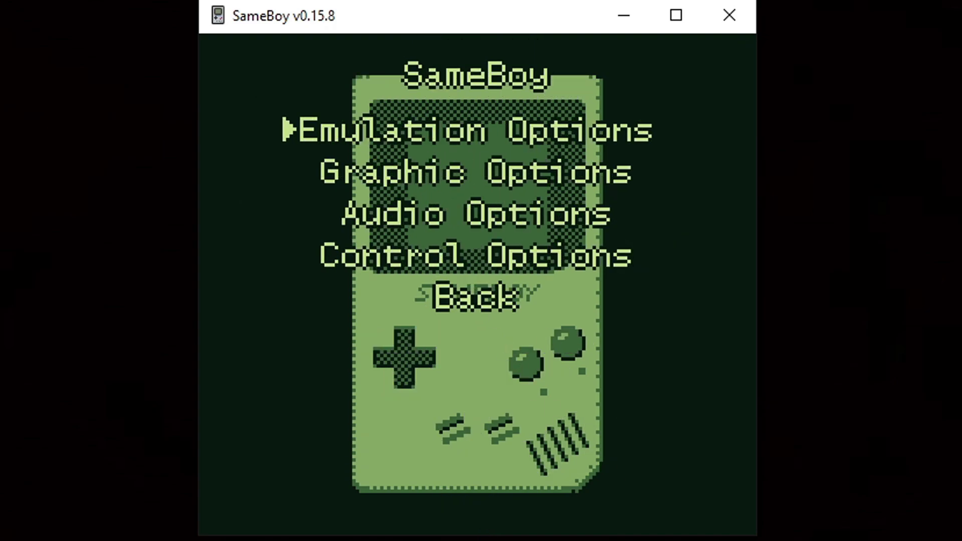
{"action": "left_click", "coordinate": [561, 175]}
{"action": "key", "text": "Down"}
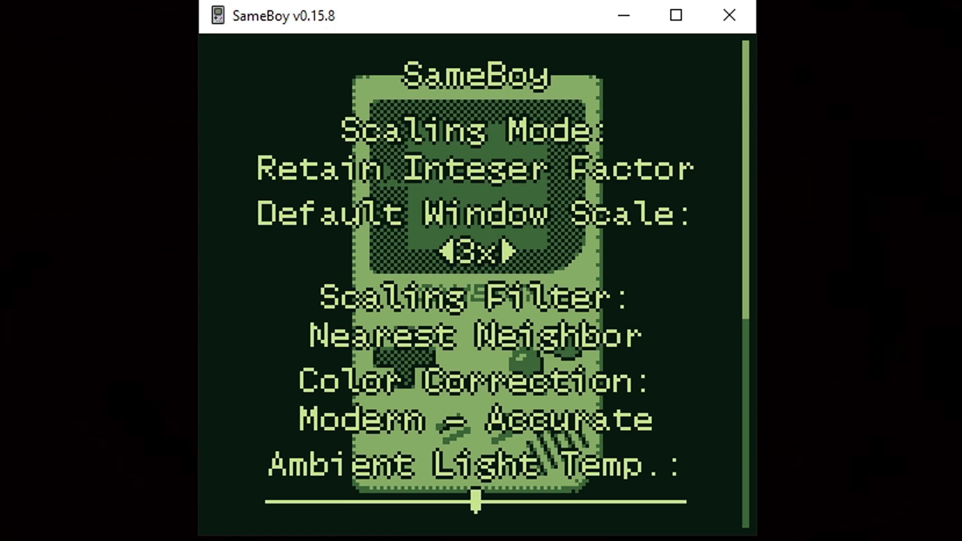
{"action": "left_click", "coordinate": [508, 253]}
{"action": "left_click", "coordinate": [614, 329]}
{"action": "left_click", "coordinate": [712, 406]}
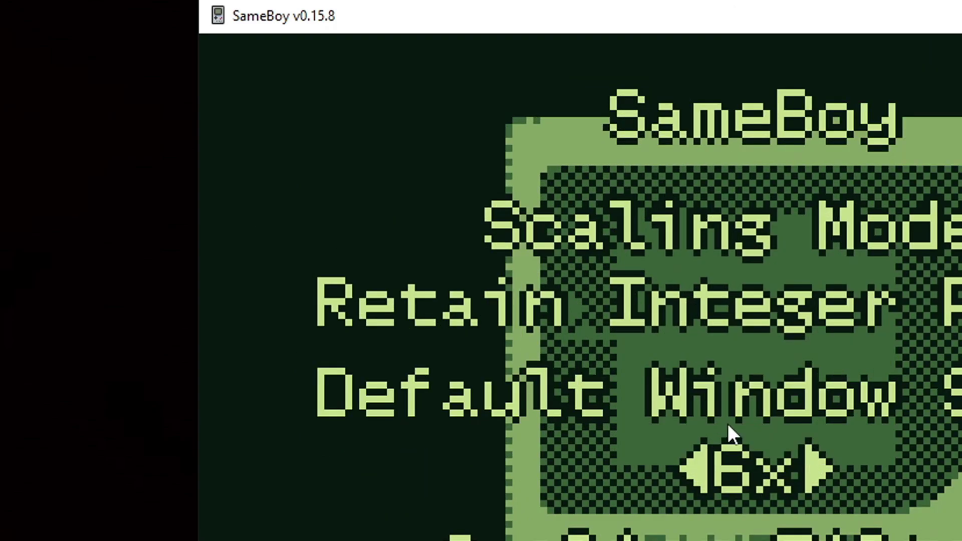
{"action": "left_click", "coordinate": [817, 466]}
{"action": "left_click", "coordinate": [870, 504]}
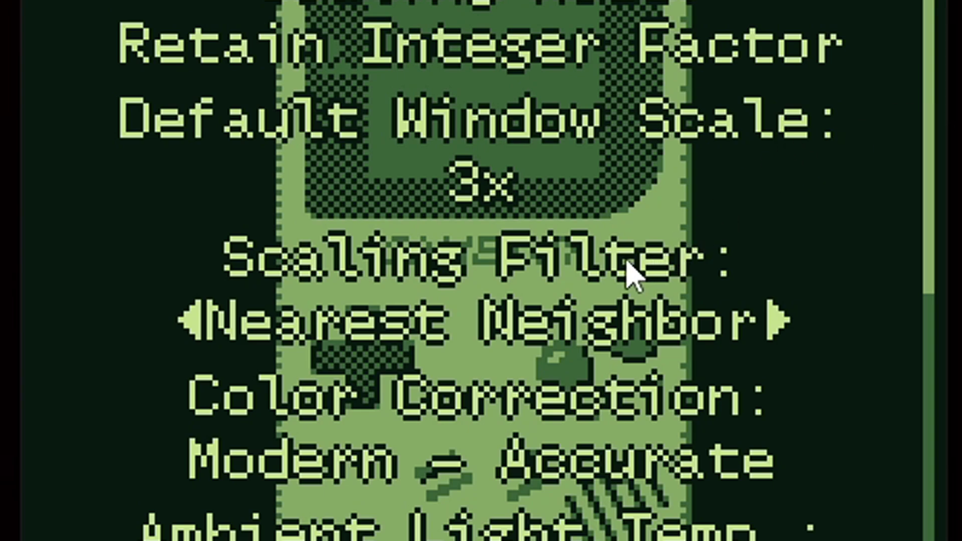
Cycle through the scaling filters and settle on OmniScale.
{"action": "left_click", "coordinate": [606, 271]}
{"action": "left_click", "coordinate": [606, 270]}
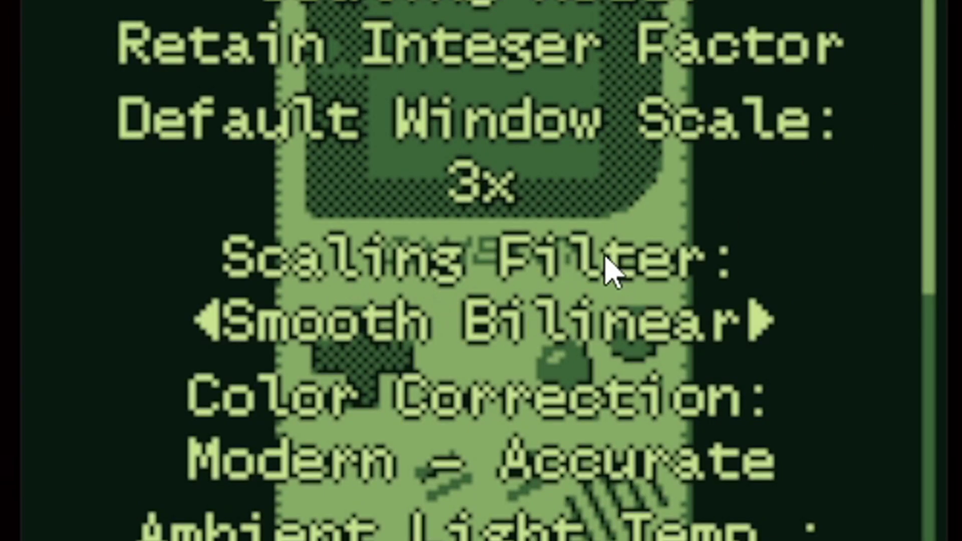
{"action": "left_click", "coordinate": [606, 271]}
{"action": "left_click", "coordinate": [617, 271]}
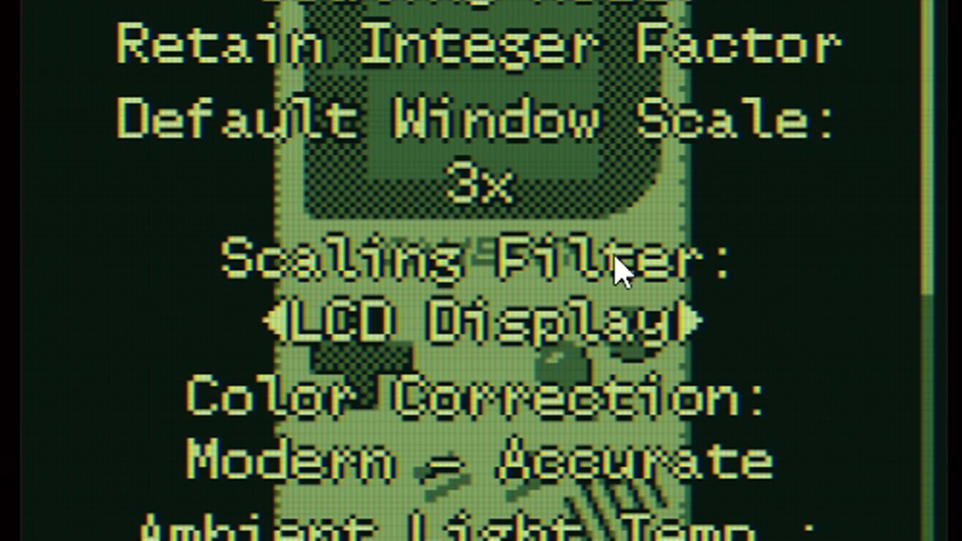
{"action": "left_click", "coordinate": [617, 270]}
{"action": "left_click", "coordinate": [617, 271]}
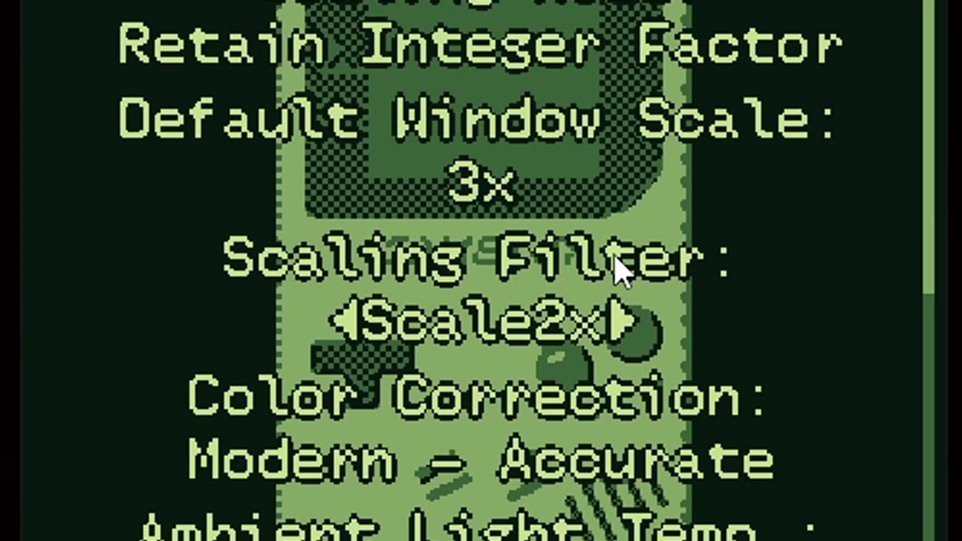
{"action": "left_click", "coordinate": [617, 270]}
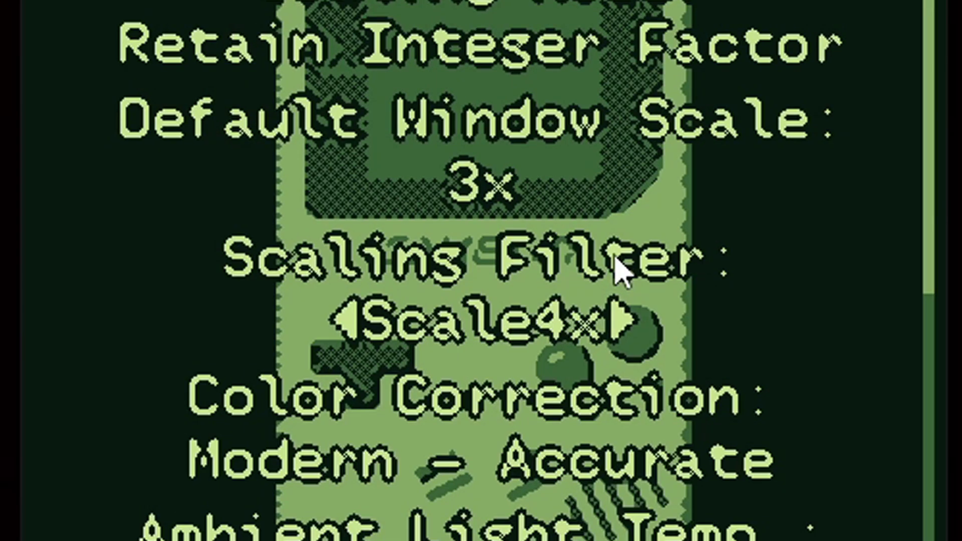
{"action": "left_click", "coordinate": [617, 271]}
{"action": "left_click", "coordinate": [617, 271]}
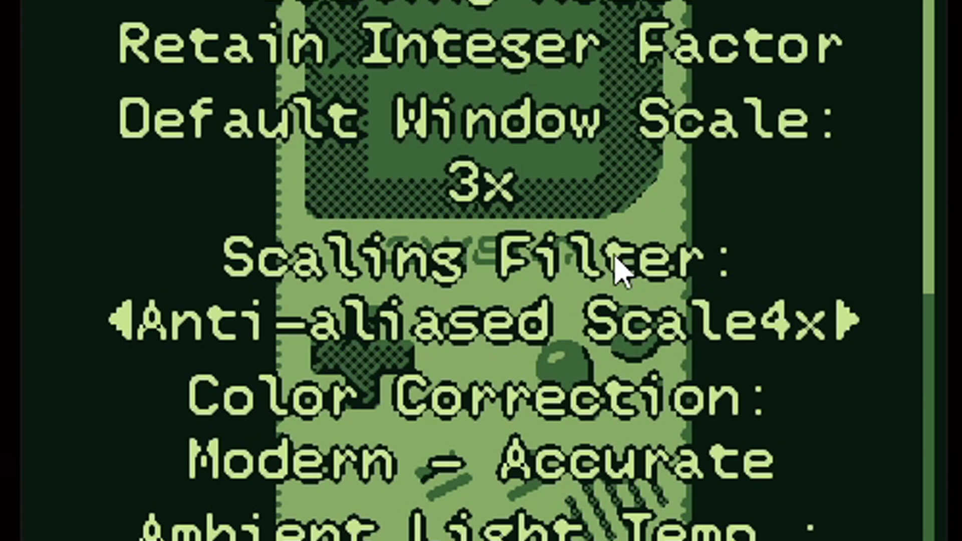
{"action": "left_click", "coordinate": [616, 271]}
{"action": "left_click", "coordinate": [617, 271]}
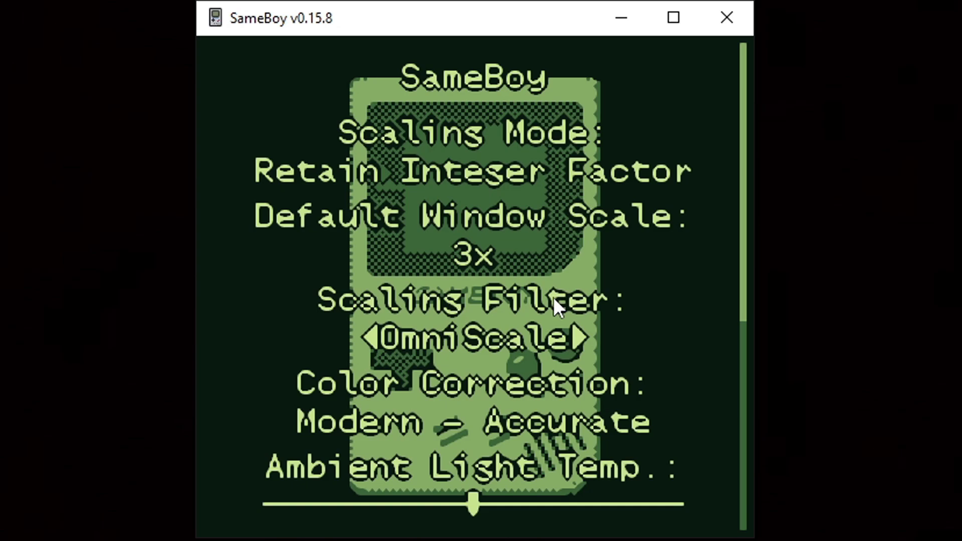
Try each colour correction mode, keep Modern - Accurate, and return to the main menu.
{"action": "key", "text": "Down"}
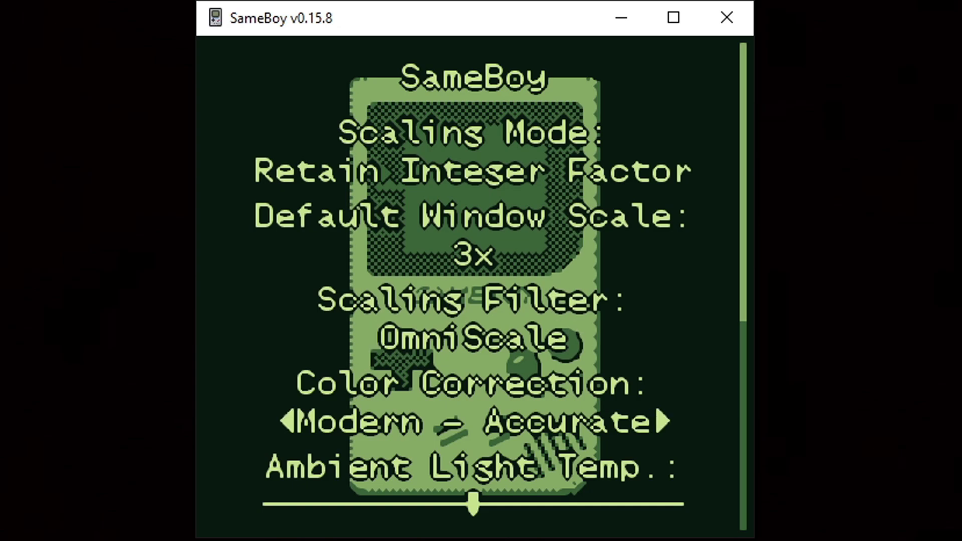
{"action": "left_click", "coordinate": [661, 421]}
{"action": "left_click", "coordinate": [726, 422]}
{"action": "left_click", "coordinate": [649, 414]}
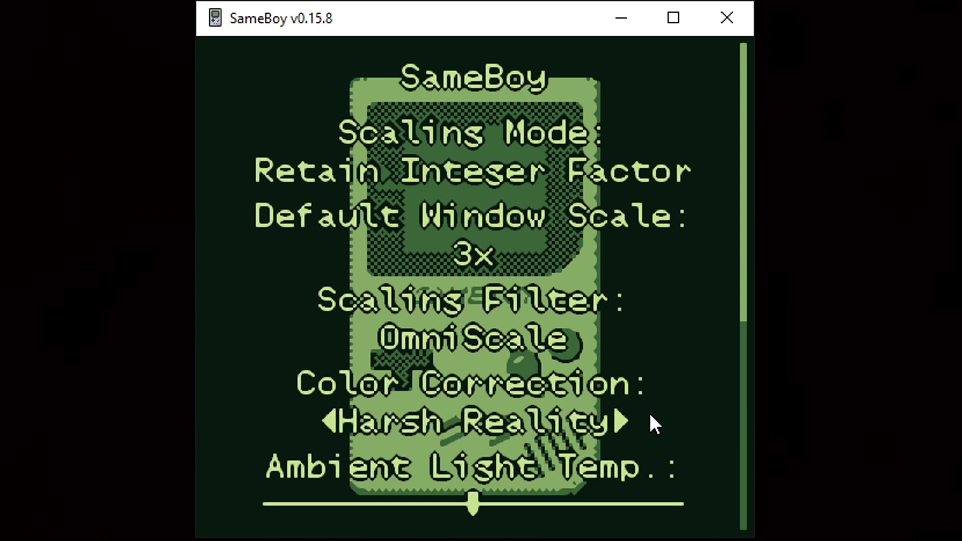
{"action": "left_click", "coordinate": [624, 415]}
{"action": "left_click", "coordinate": [559, 420]}
{"action": "left_click", "coordinate": [581, 424]}
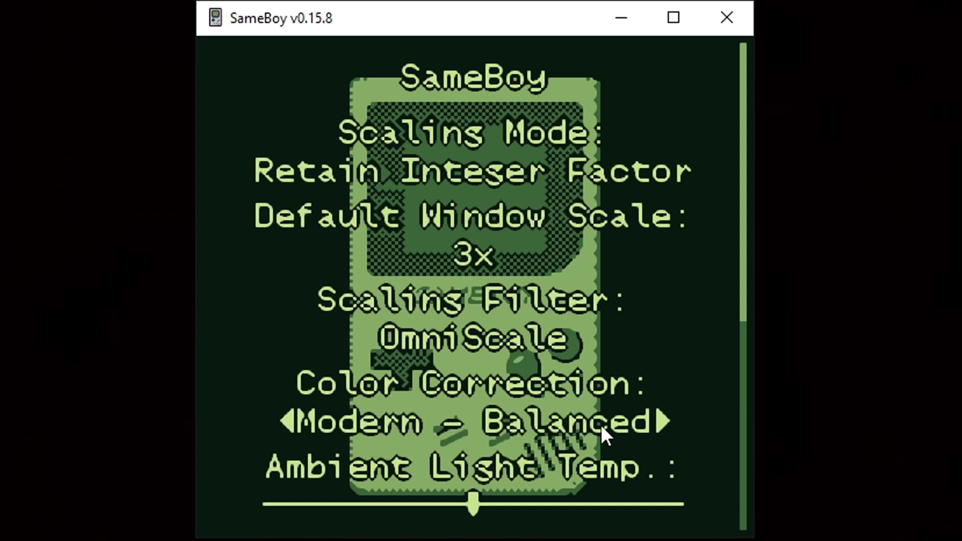
{"action": "left_click", "coordinate": [617, 428]}
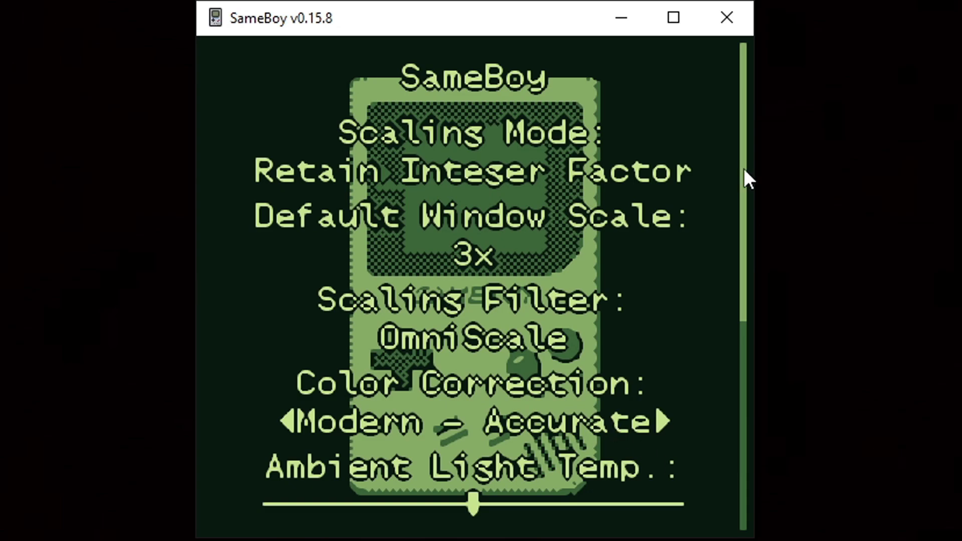
{"action": "left_click_drag", "start_coordinate": [743, 168], "coordinate": [737, 453]}
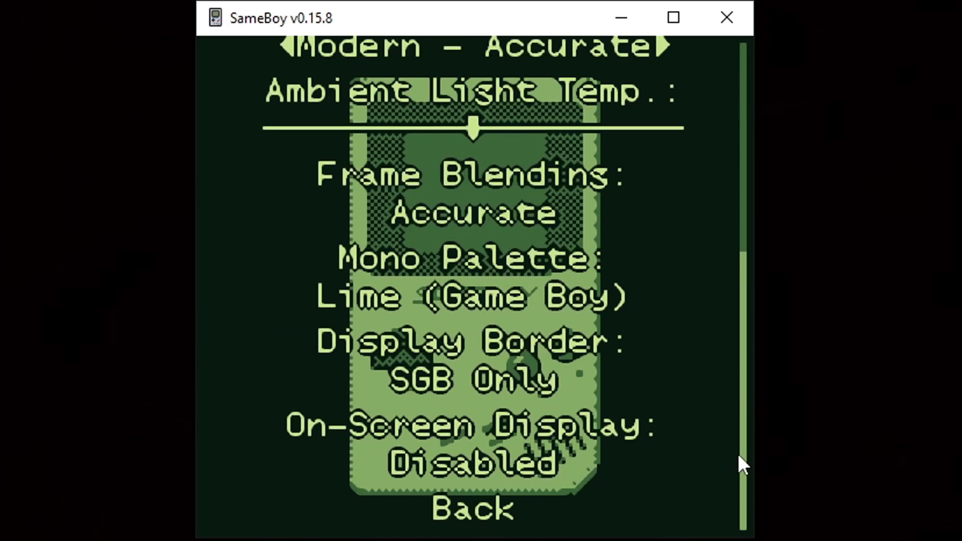
{"action": "left_click", "coordinate": [488, 521]}
{"action": "left_click", "coordinate": [472, 300]}
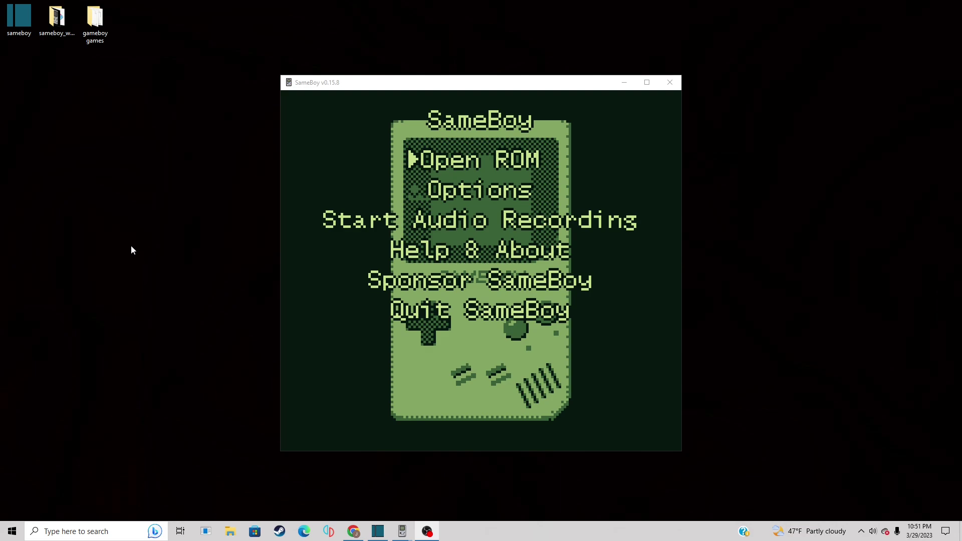
Open the gameboy games folder and drag Shantae (USA).gbc onto SameBoy to boot it.
{"action": "double_click", "coordinate": [95, 20]}
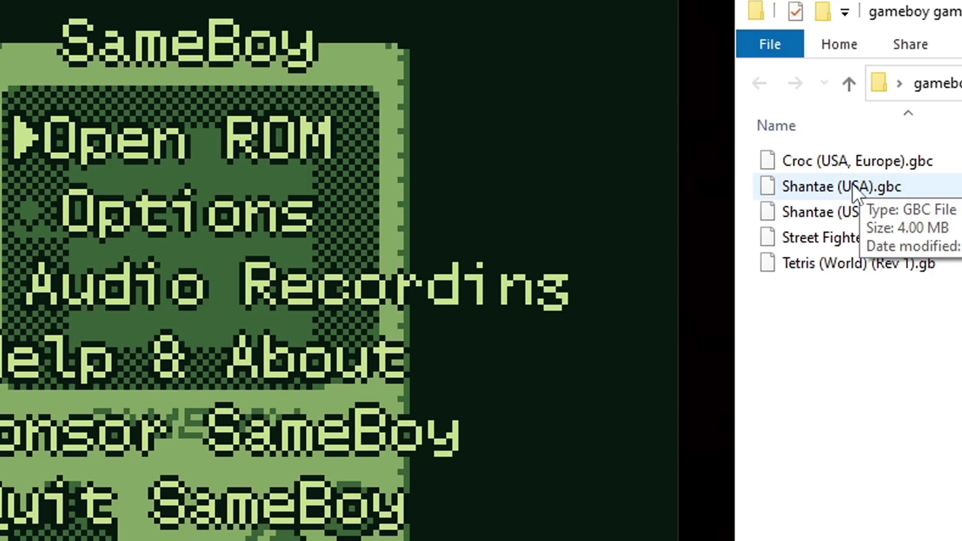
{"action": "left_click_drag", "start_coordinate": [851, 183], "coordinate": [220, 274]}
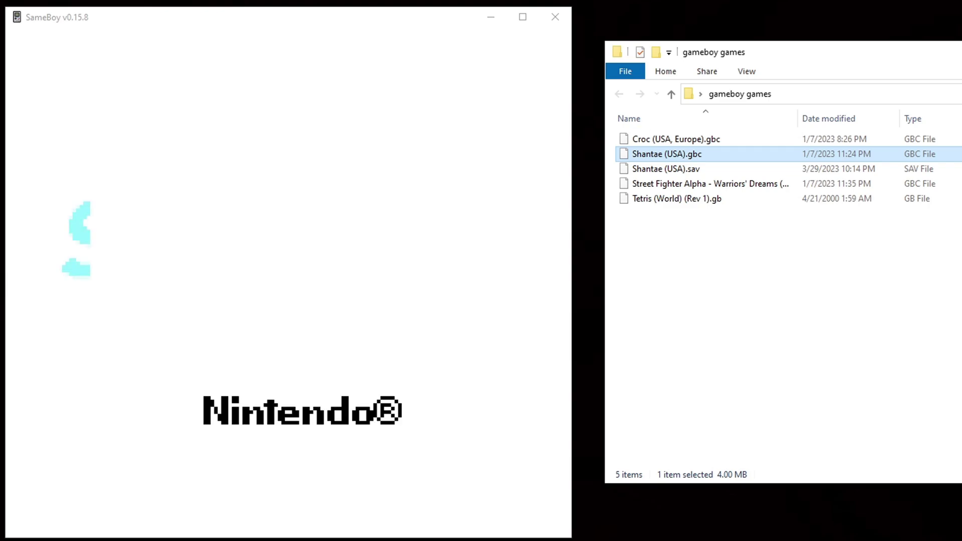